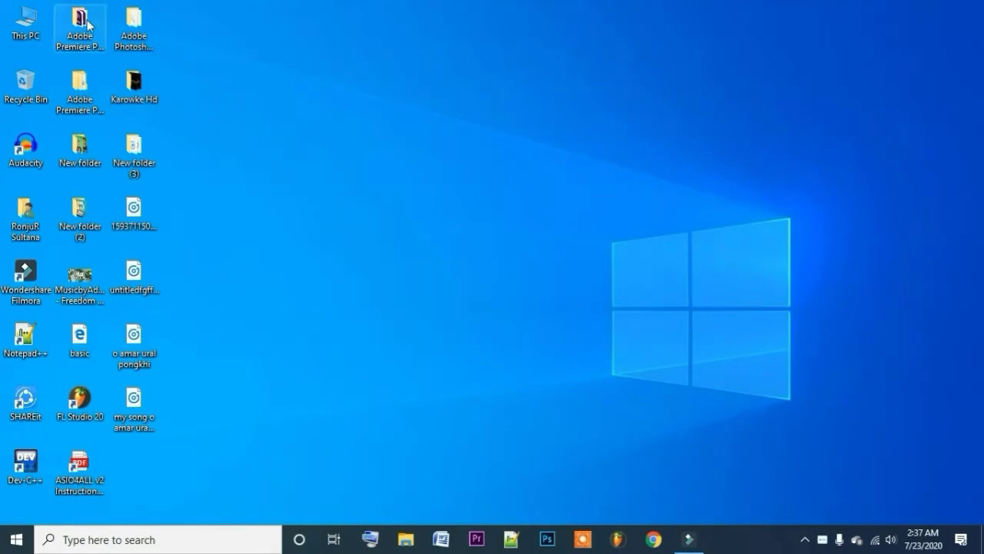
# - Launch the Epson installation program from the EPSON disc in DVD RW Drive (F:) under This PC
pyautogui.doubleClick(26, 28)
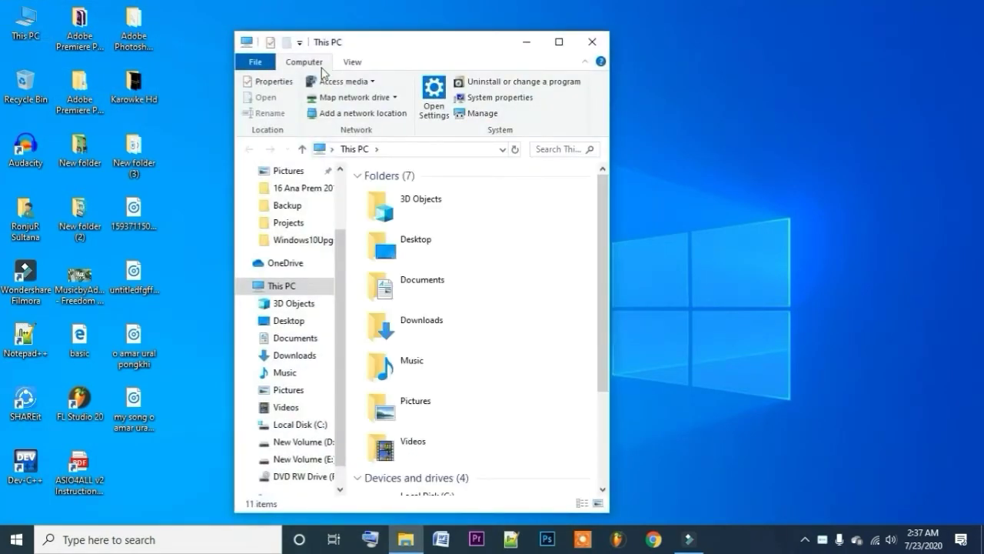
pyautogui.scroll(-2, 461, 342)
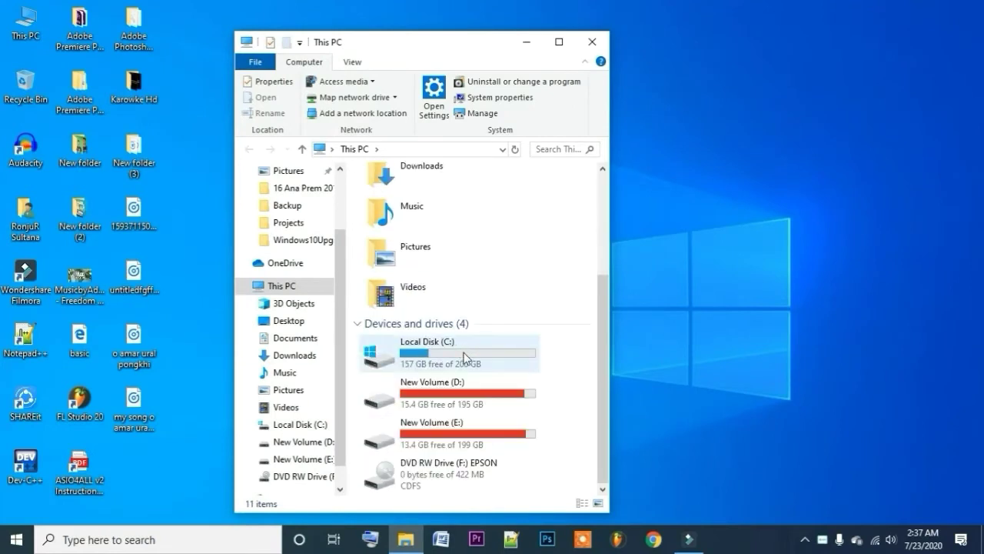
pyautogui.rightClick(456, 477)
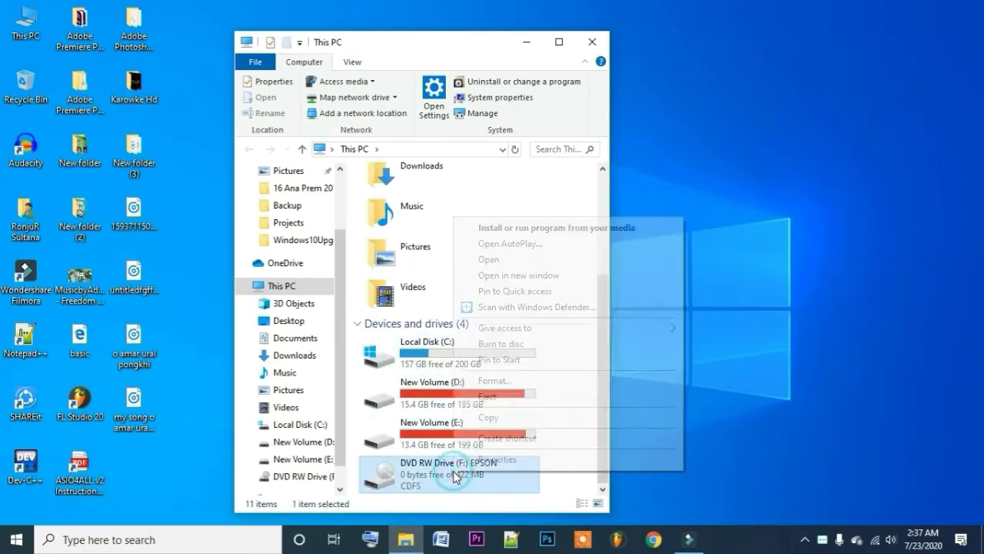
pyautogui.click(512, 227)
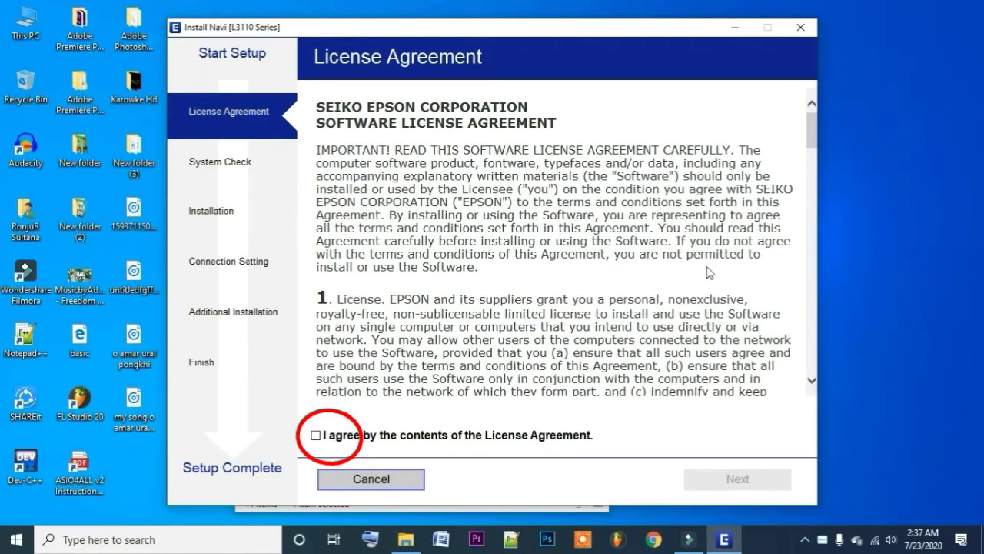
# - Accept the license agreement and continue past the system check with Install the Latest Version (Recommended) enabled
pyautogui.click(315, 435)
pyautogui.click(704, 479)
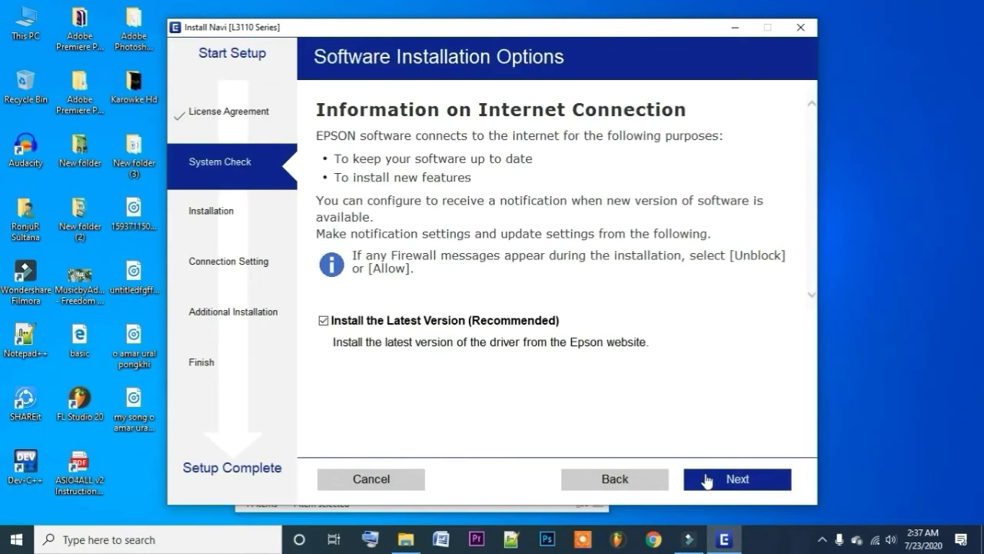
pyautogui.click(706, 479)
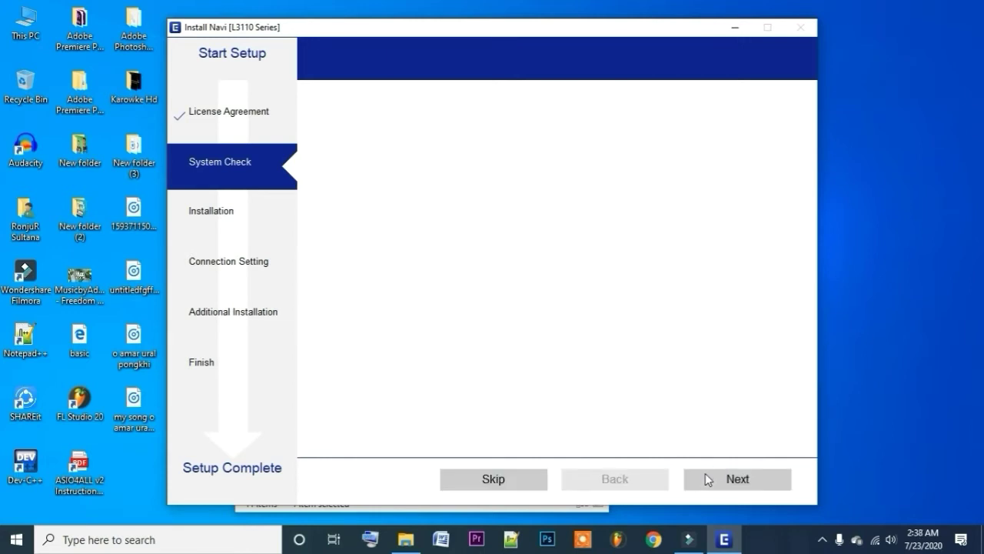
pyautogui.click(705, 473)
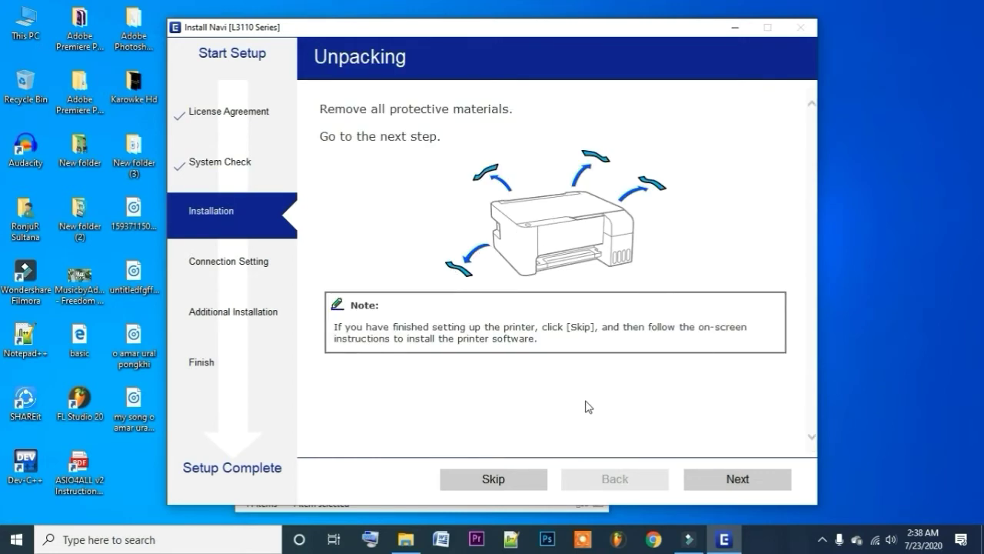
# - Advance through the Unpacking and Filling Ink instructions to the Turning on the Printer page
pyautogui.click(736, 483)
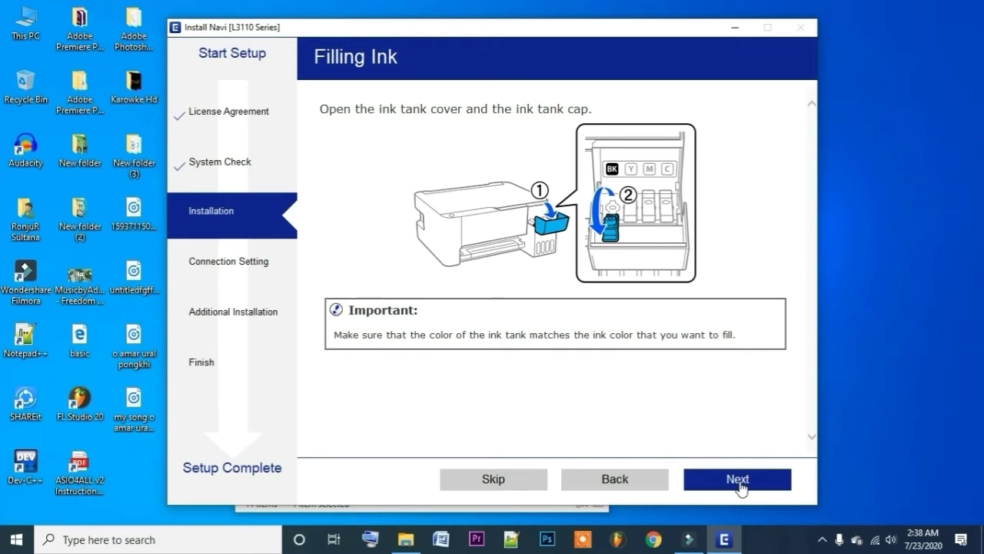
pyautogui.click(739, 484)
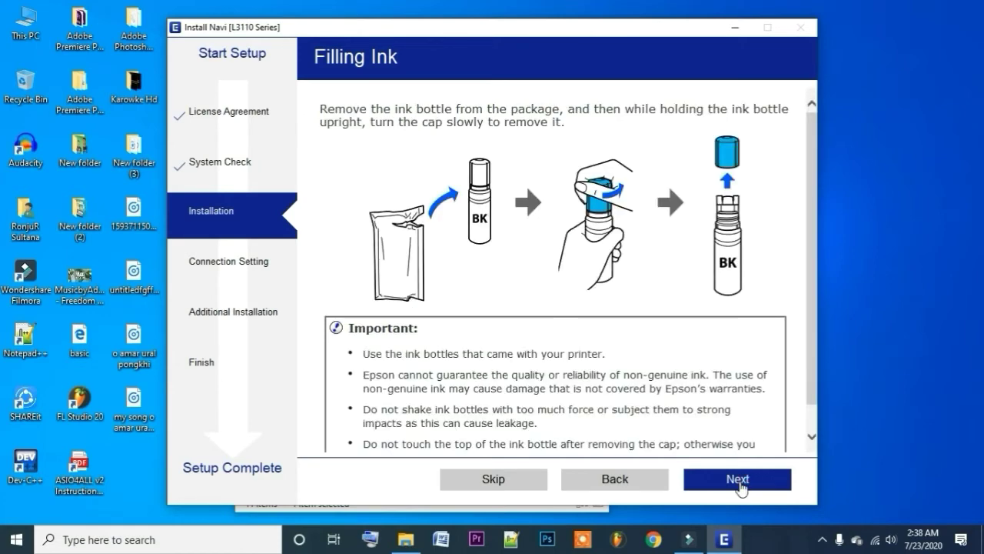
pyautogui.click(740, 485)
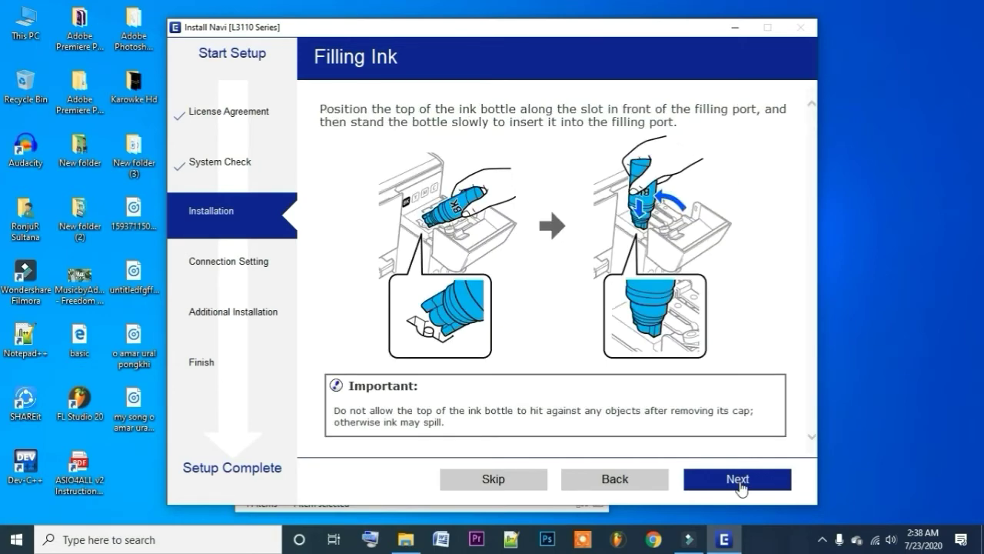
pyautogui.click(740, 484)
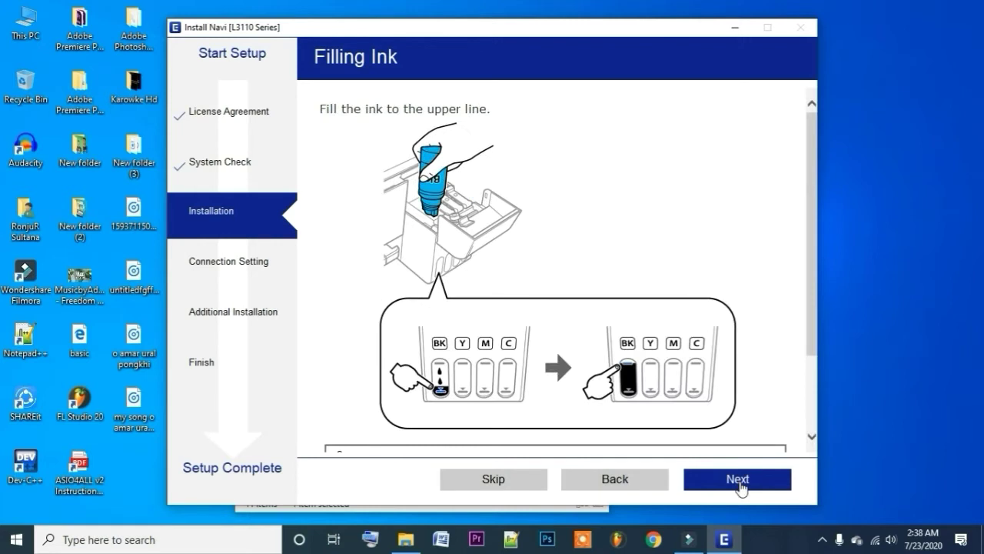
pyautogui.click(740, 485)
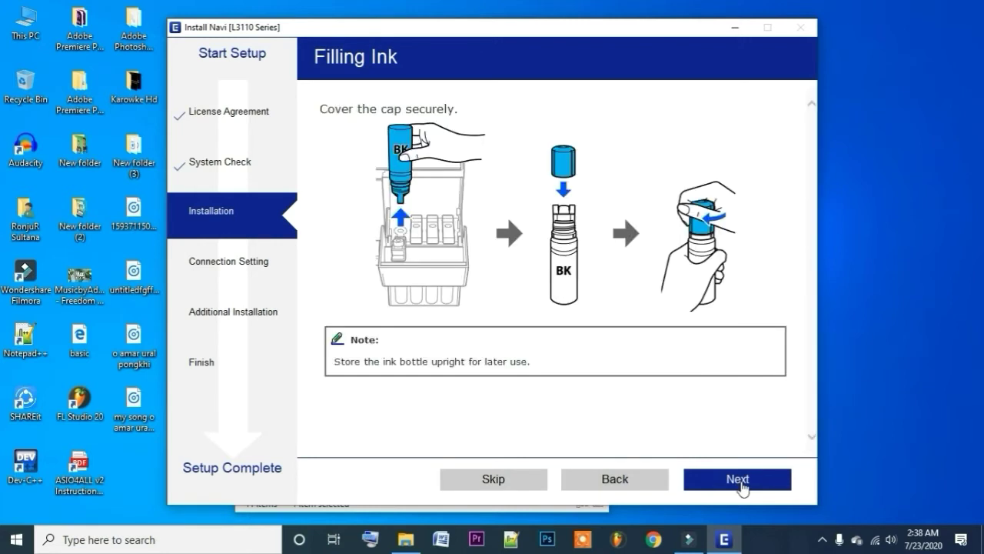
pyautogui.click(739, 484)
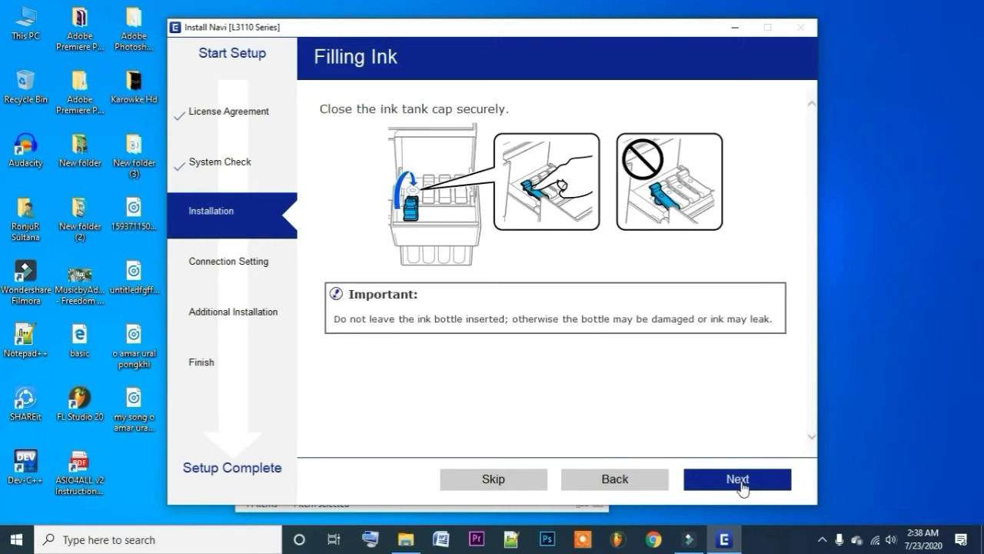
pyautogui.click(740, 485)
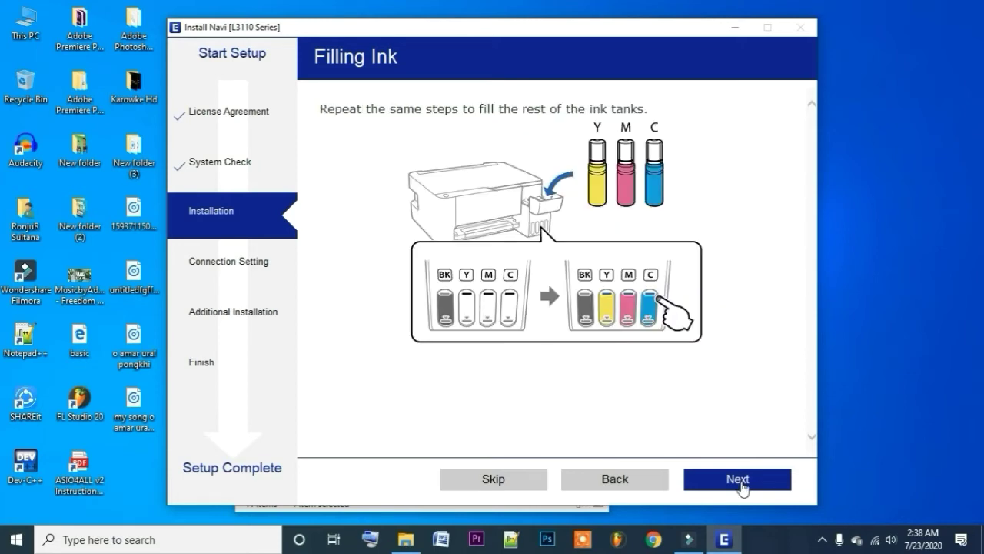
pyautogui.click(740, 485)
pyautogui.click(741, 485)
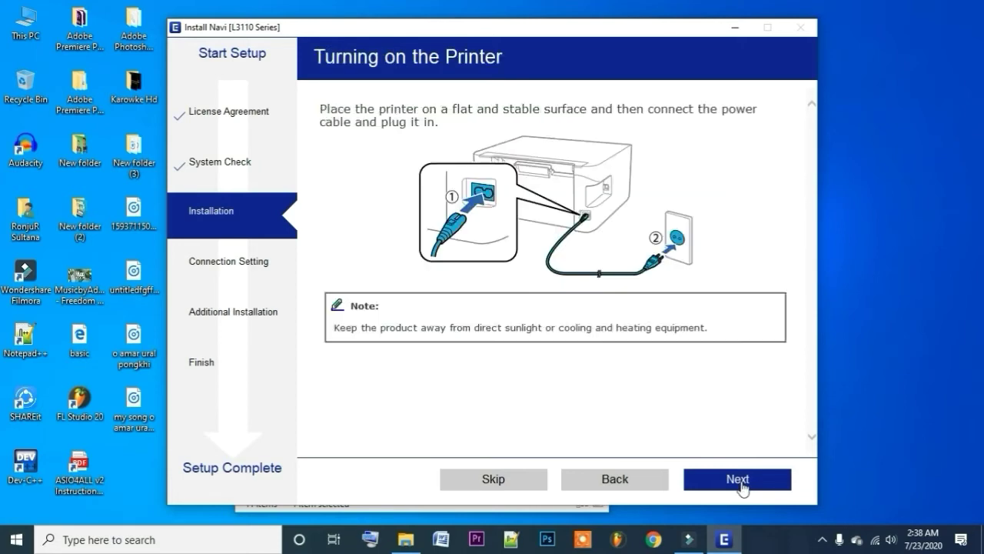
# - Continue through the power-on and Charging Ink pages, confirming that filling ink into the ink tanks is finished
pyautogui.click(740, 485)
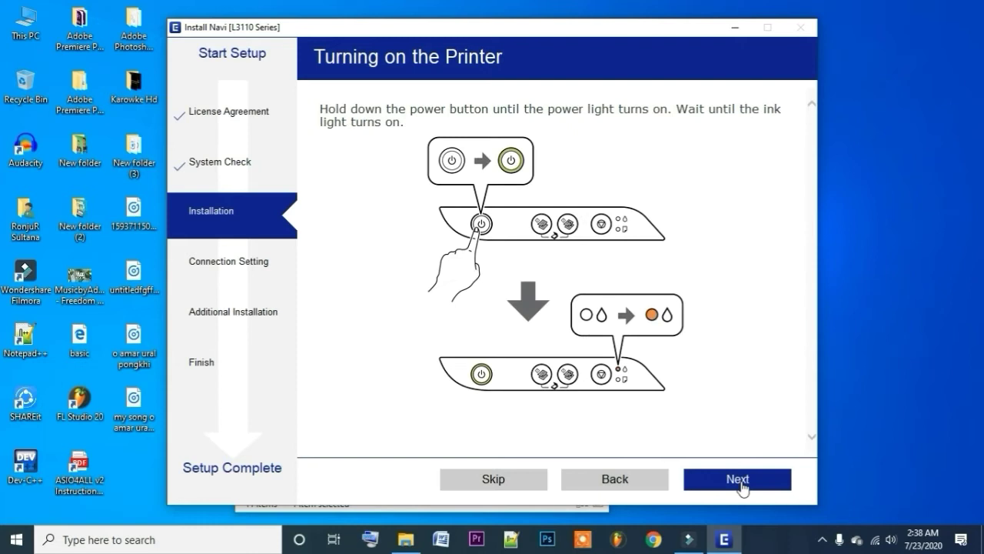
pyautogui.click(741, 485)
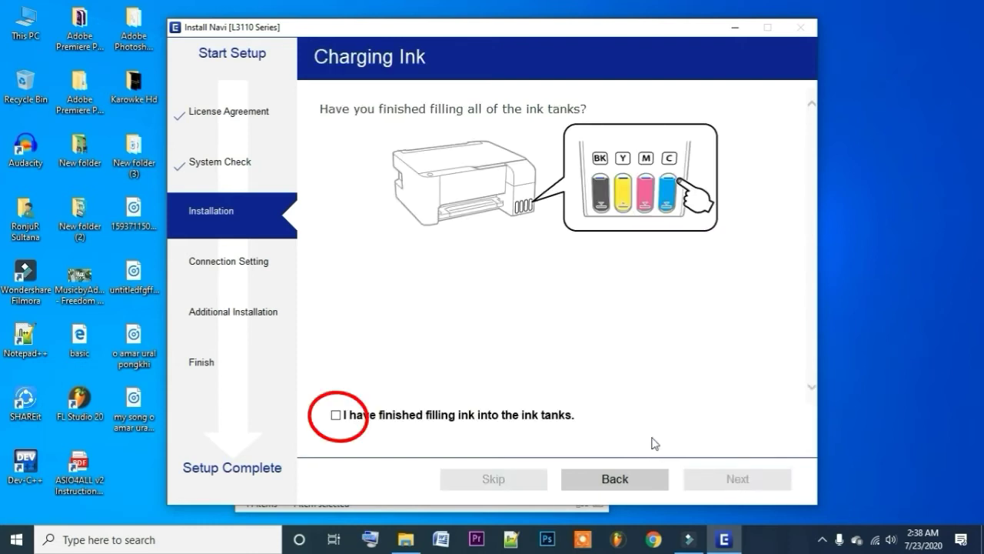
pyautogui.click(336, 417)
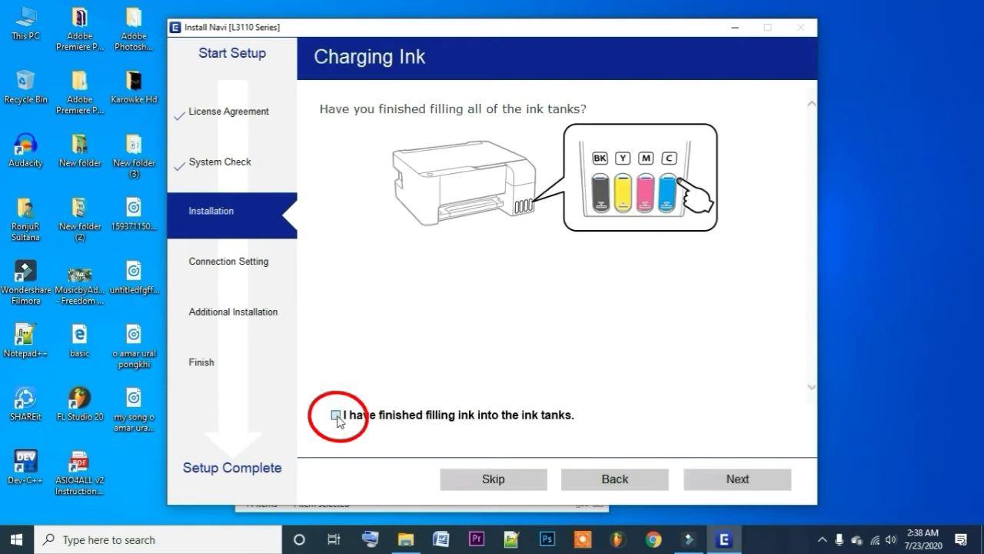
pyautogui.click(744, 481)
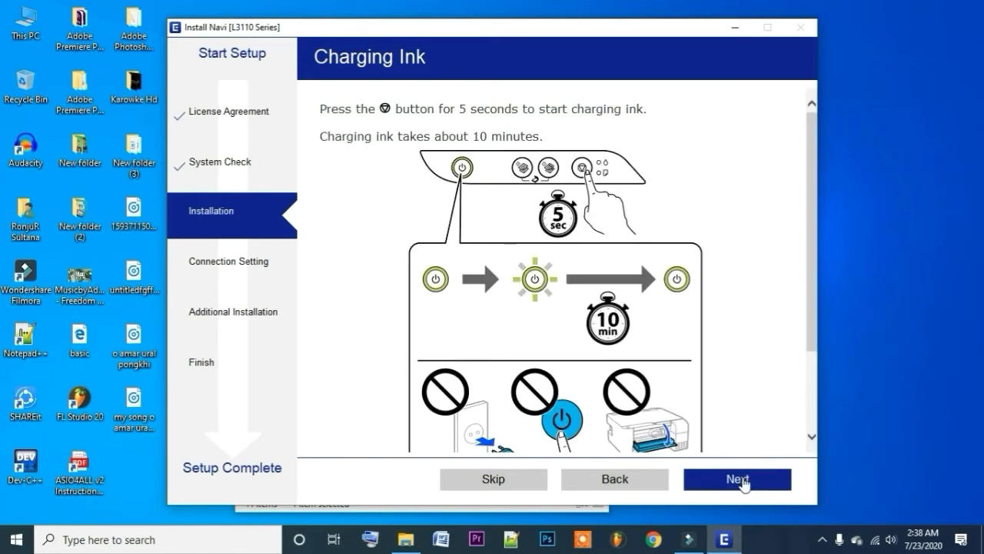
pyautogui.click(743, 481)
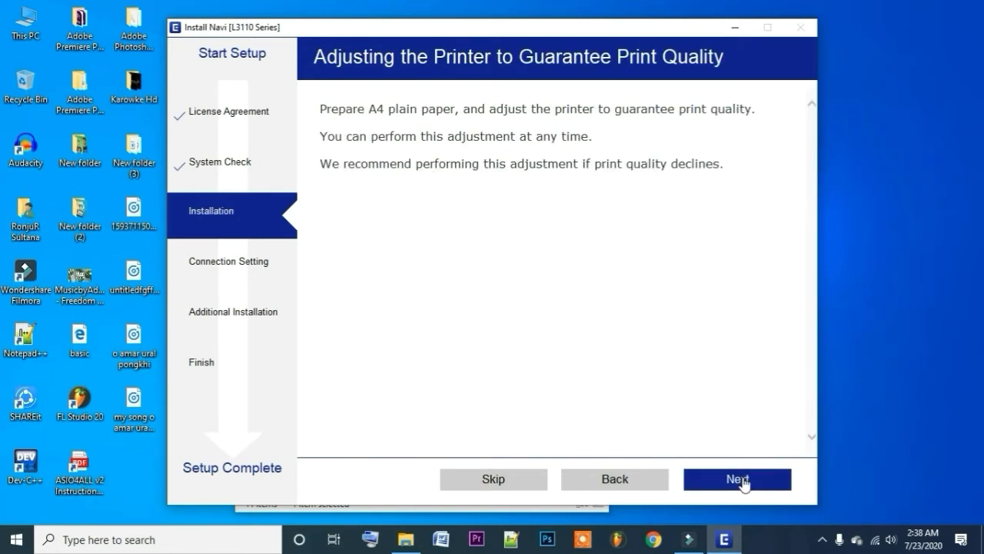
# - Advance through the Loading Paper instructions to the page about turning off the printer for print quality adjustment
pyautogui.click(743, 481)
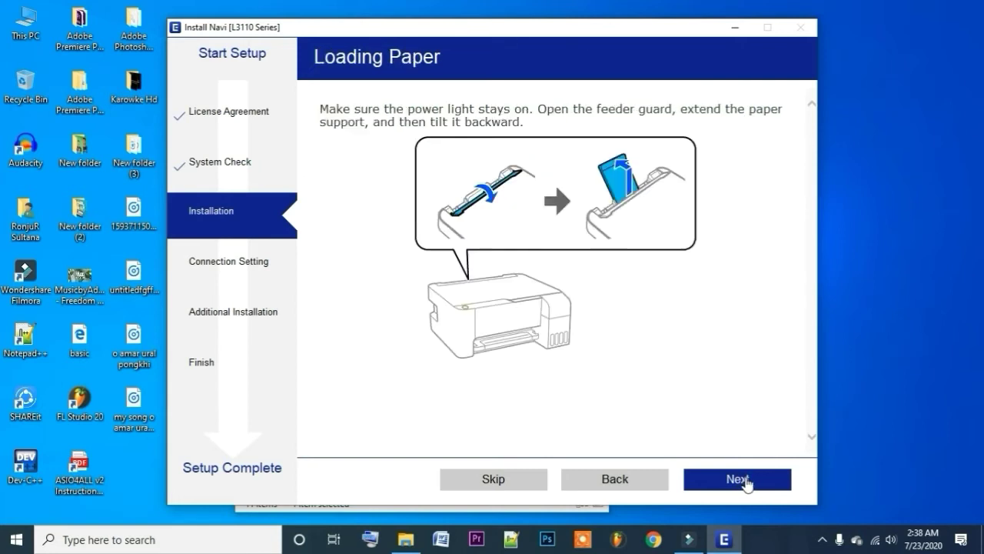
pyautogui.click(745, 482)
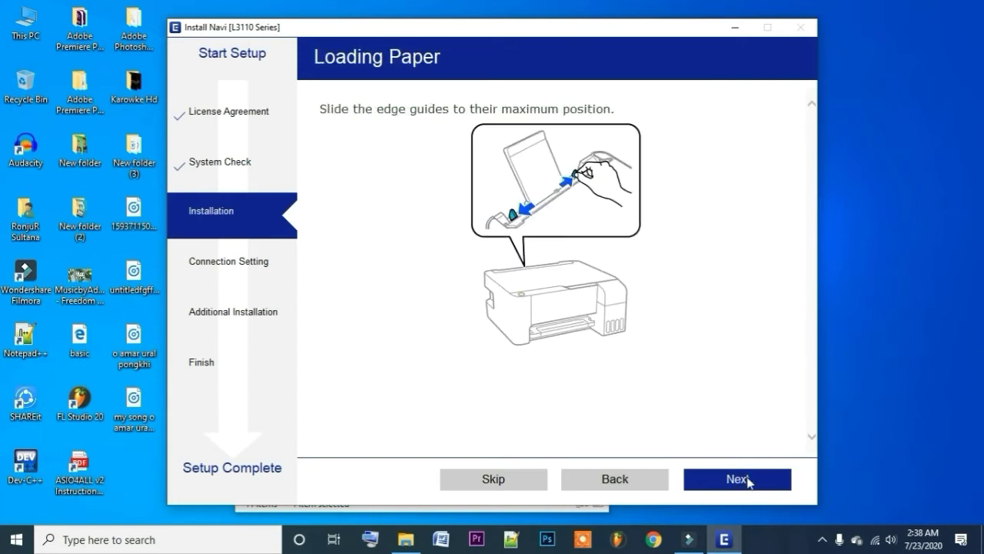
pyautogui.click(744, 481)
pyautogui.click(744, 481)
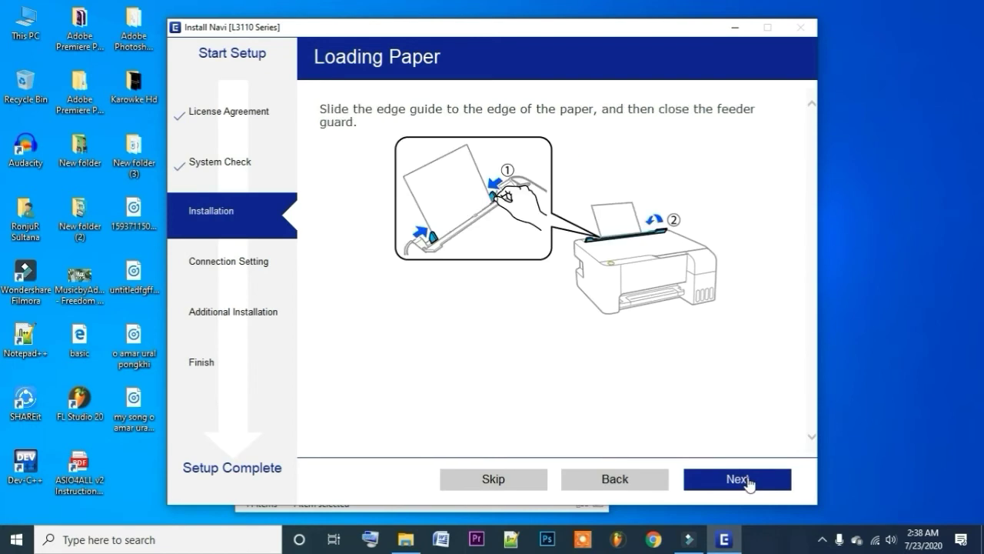
pyautogui.click(744, 482)
pyautogui.click(748, 482)
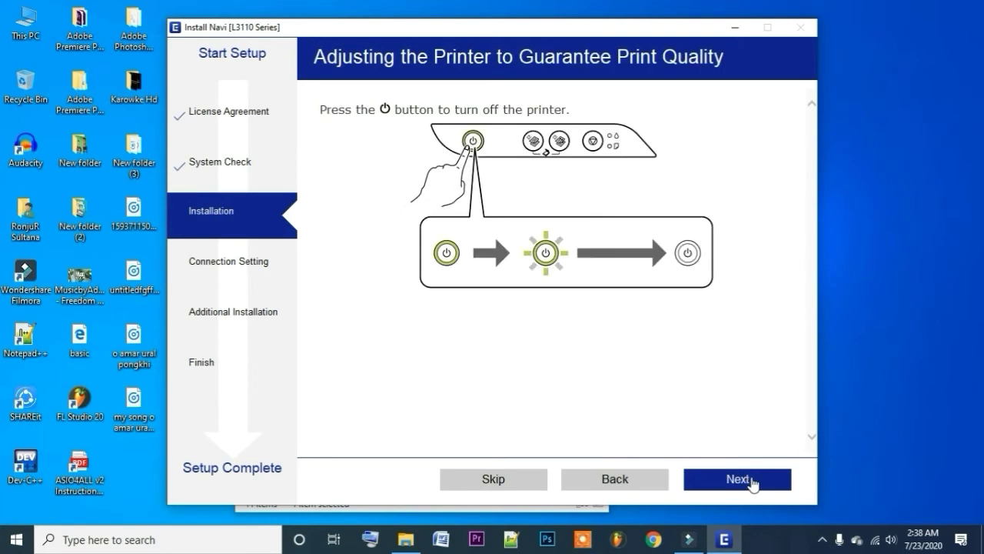
# - Advance through the print quality adjustment instructions on the nozzle check pattern and print head cleaning
pyautogui.click(753, 482)
pyautogui.click(753, 483)
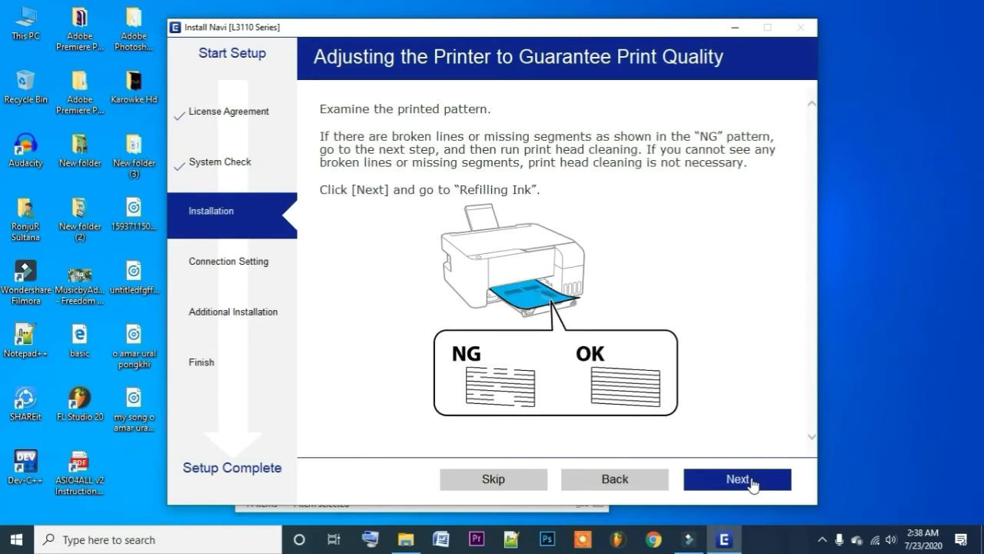
pyautogui.click(754, 483)
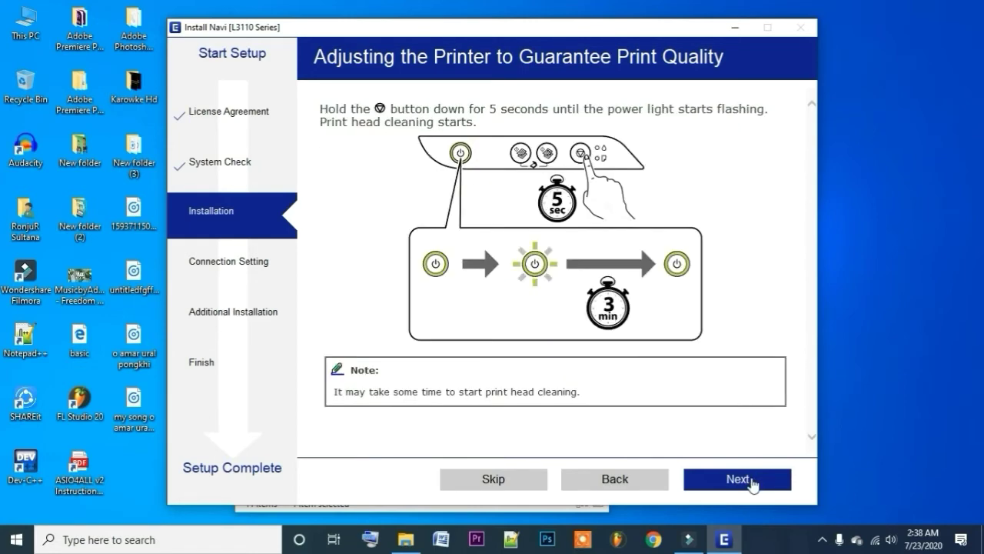
pyautogui.click(753, 482)
pyautogui.click(753, 482)
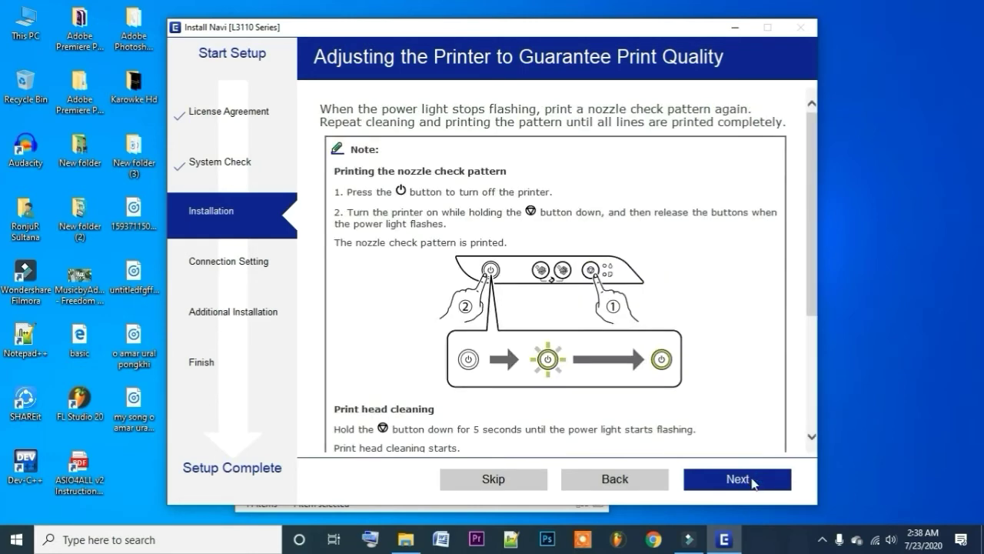
pyautogui.click(754, 483)
# - Go through the remaining Refilling Ink instructions and proceed to the connection setting stage
pyautogui.click(753, 483)
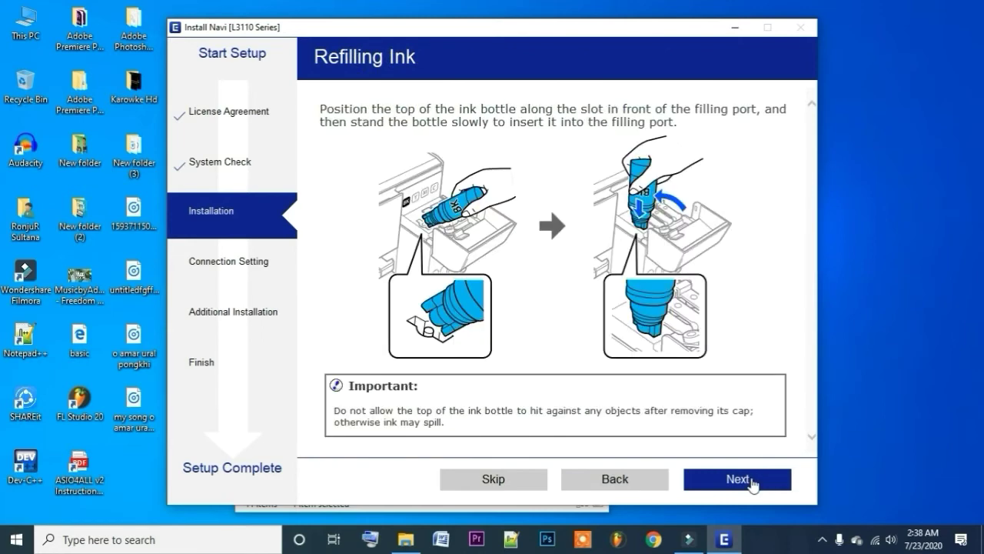
pyautogui.click(754, 482)
pyautogui.click(754, 483)
pyautogui.click(753, 482)
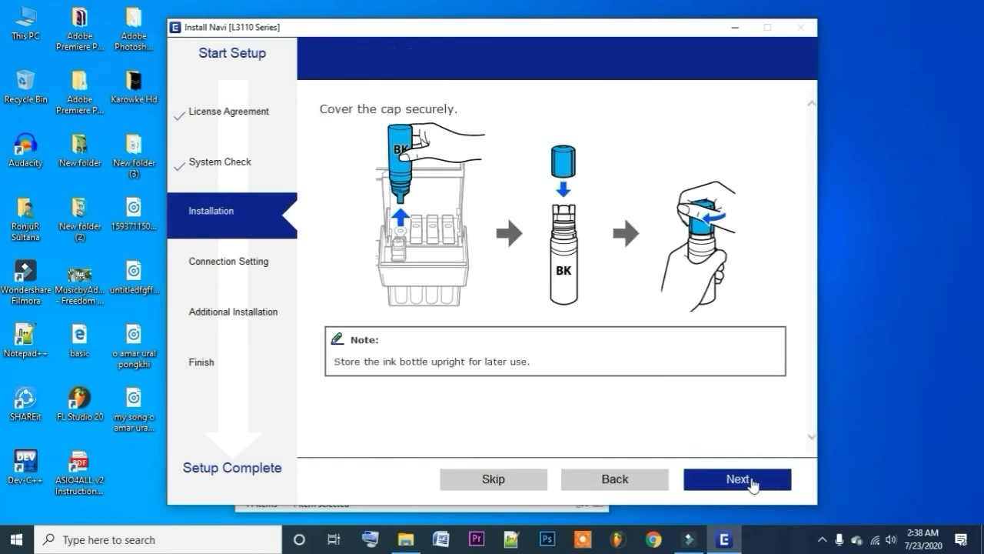
pyautogui.click(754, 483)
pyautogui.click(752, 482)
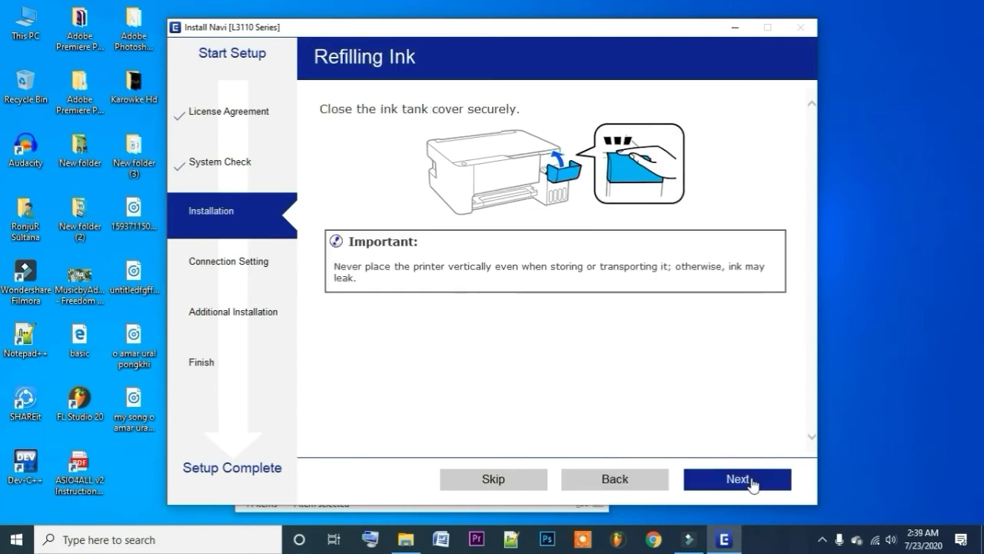
pyautogui.click(752, 482)
pyautogui.click(753, 482)
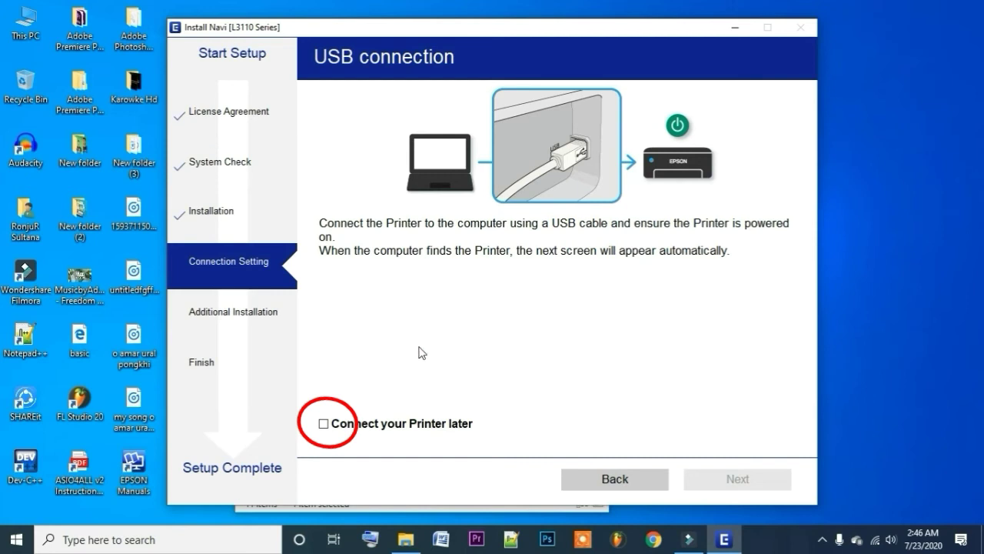
# - Choose to connect the printer later on the USB connection page and finish the setup
pyautogui.click(323, 424)
pyautogui.click(323, 424)
pyautogui.click(324, 423)
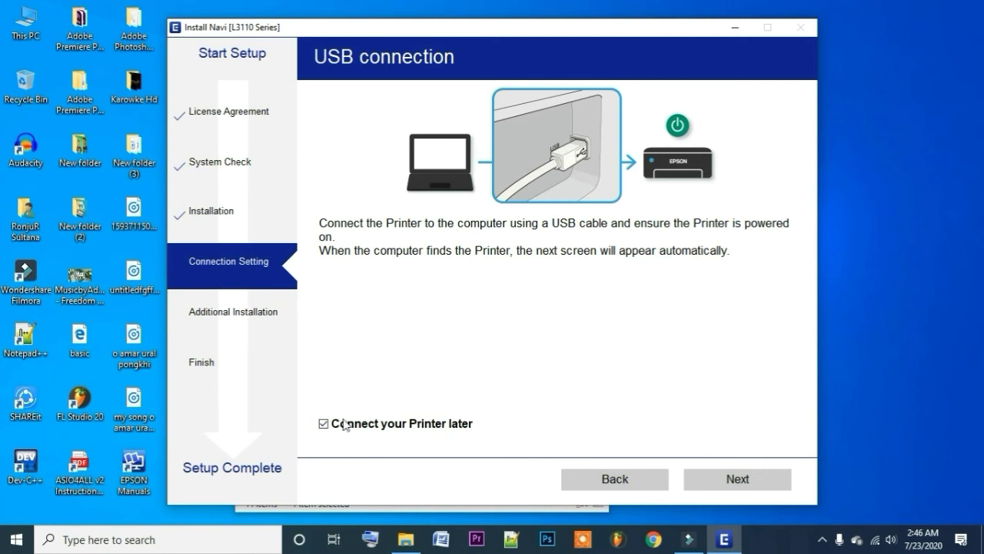
pyautogui.click(728, 484)
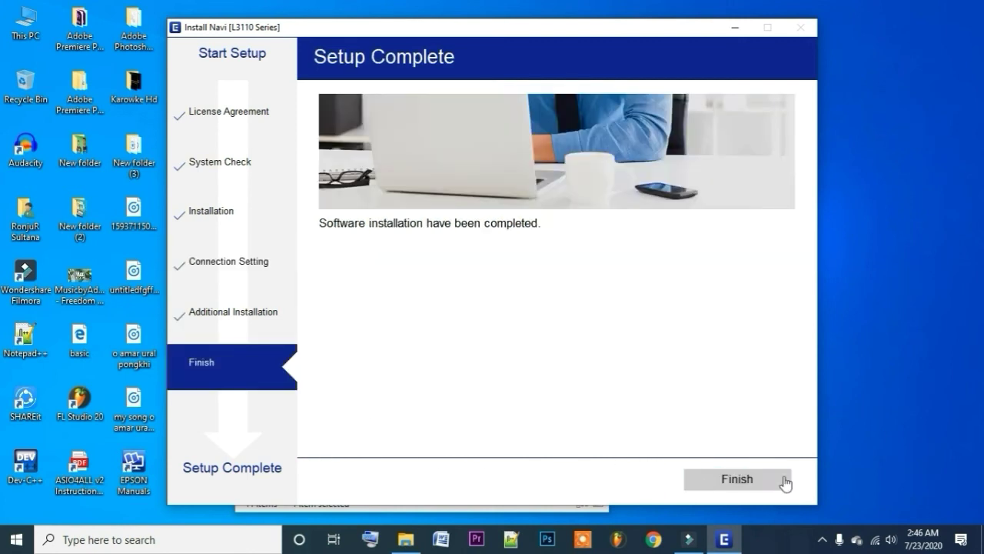
pyautogui.click(735, 479)
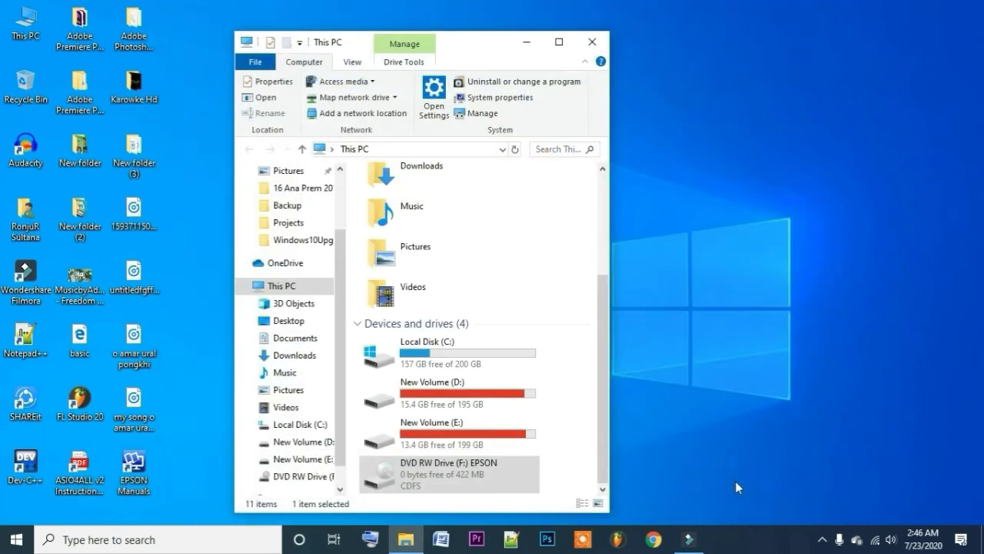
# - Close the This PC window and refresh the desktop
pyautogui.click(592, 41)
pyautogui.rightClick(629, 57)
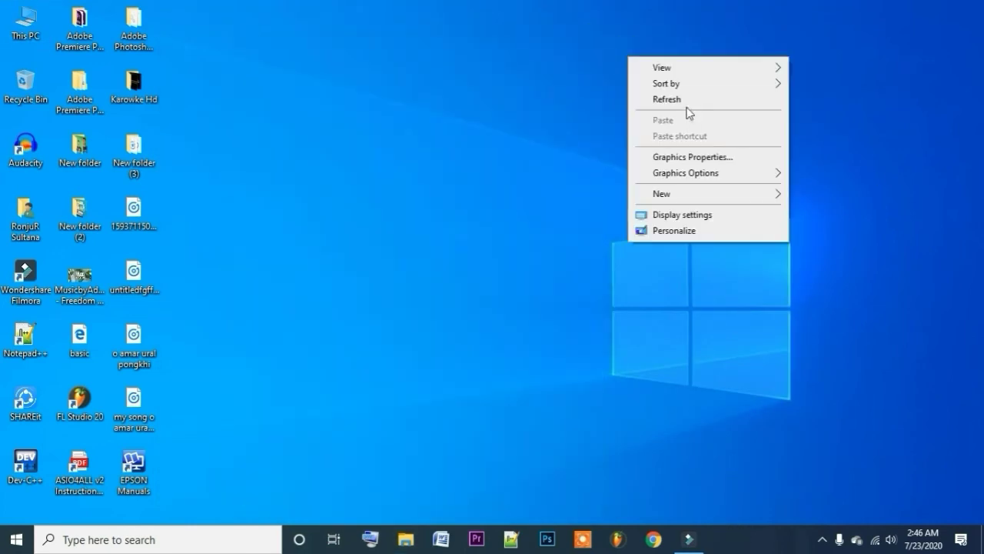
pyautogui.click(685, 101)
pyautogui.rightClick(685, 101)
pyautogui.click(733, 148)
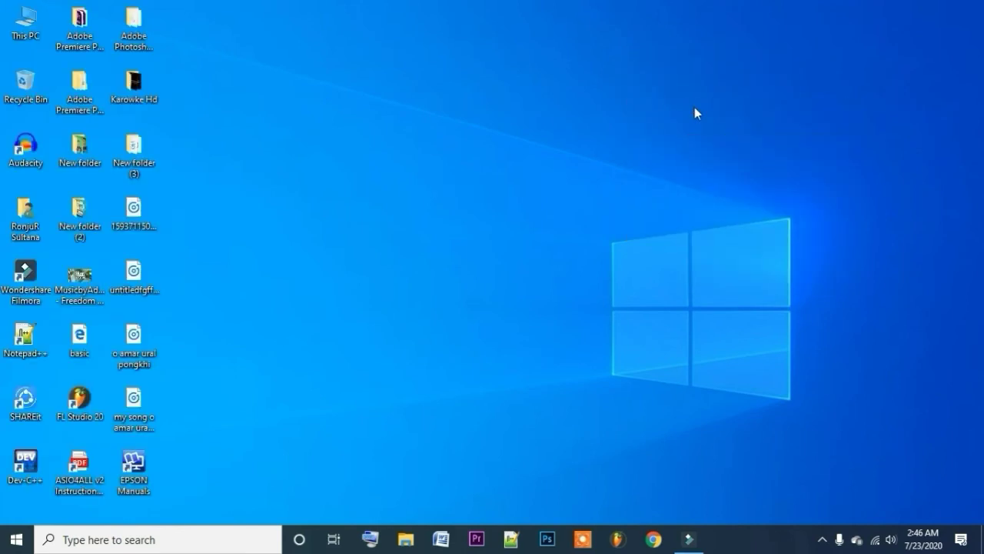
pyautogui.rightClick(694, 106)
pyautogui.click(742, 150)
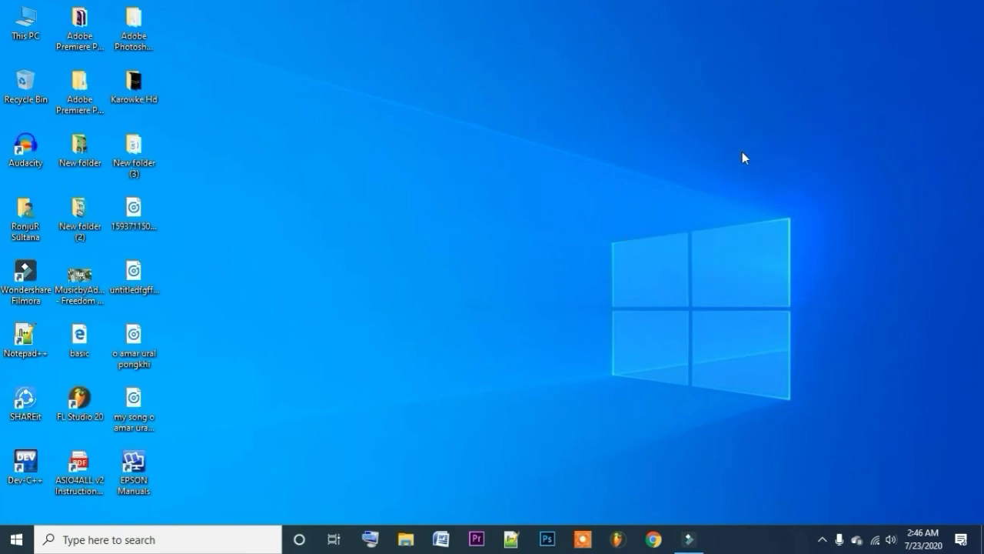